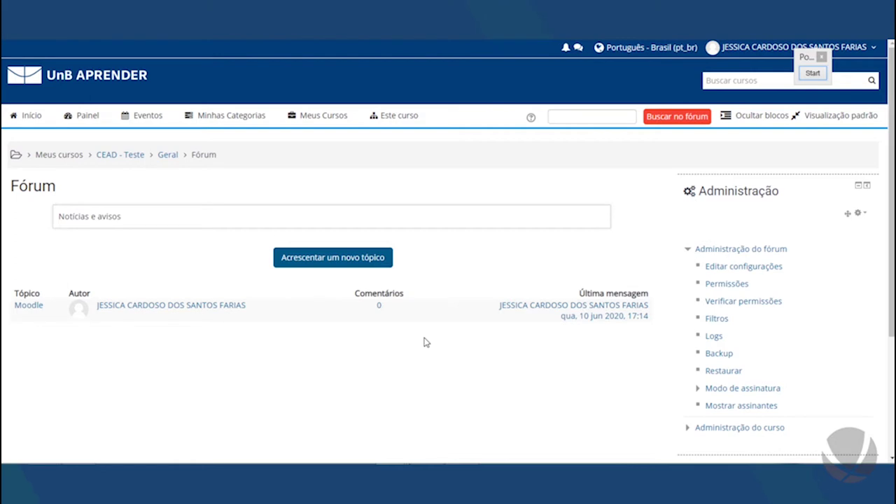
Step: Open the "Moodle" topic in the forum and start a reply to its post
click(29, 306)
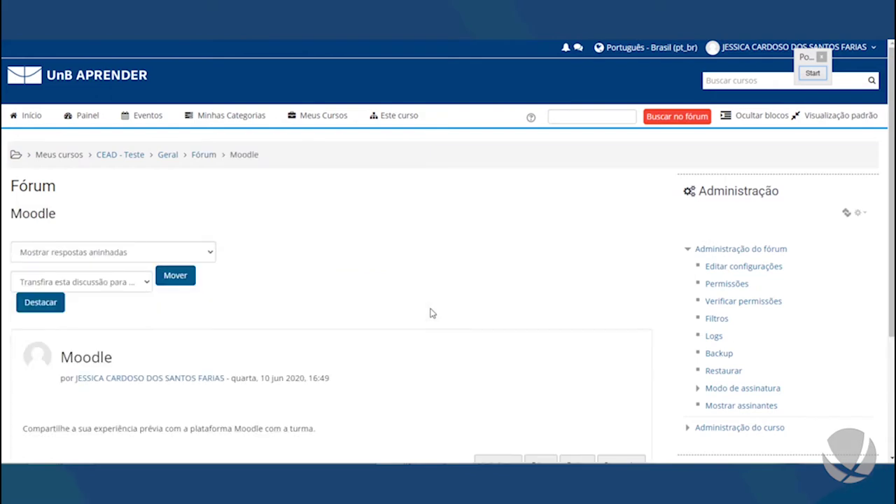
scroll(431, 313, down, 1)
scroll(432, 313, down, 2)
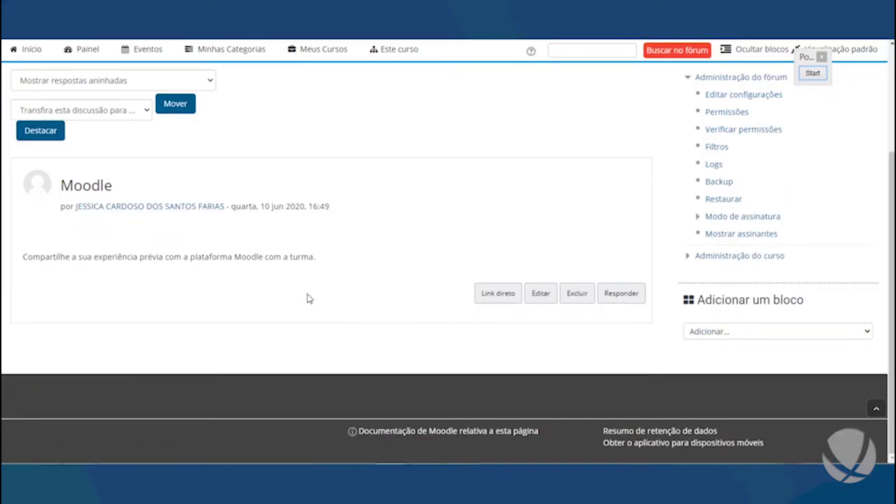
click(611, 294)
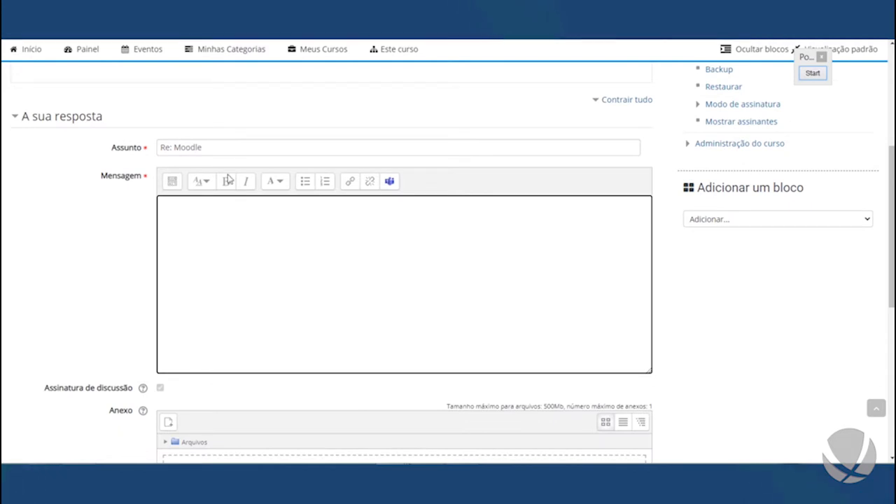
Step: Write "Quero propor uma reunião com vocês!" and, on a second line, "Que tal daqui a pouco 18h?" in the reply message
click(384, 200)
scroll(370, 226, up, 1)
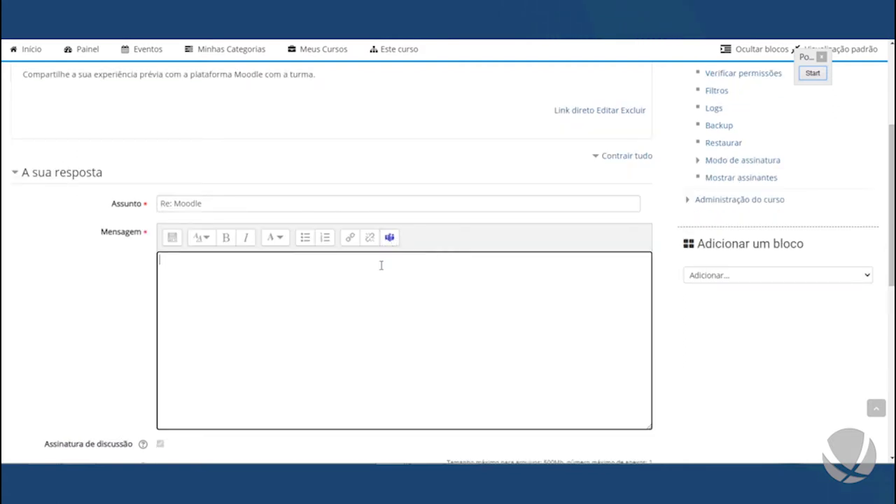
text(V)
text(uero propor)
text( uma reunião com vocês)
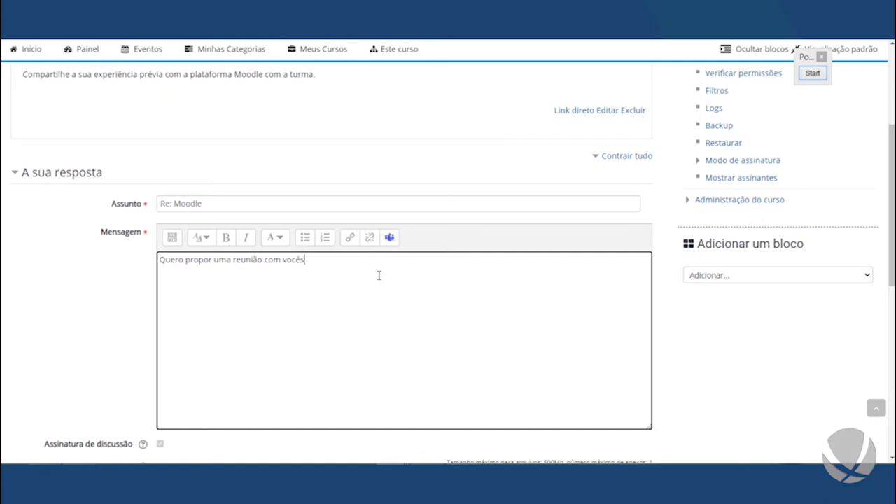
text(!)
key(Return)
text(Que tal daqui a pouco 18h)
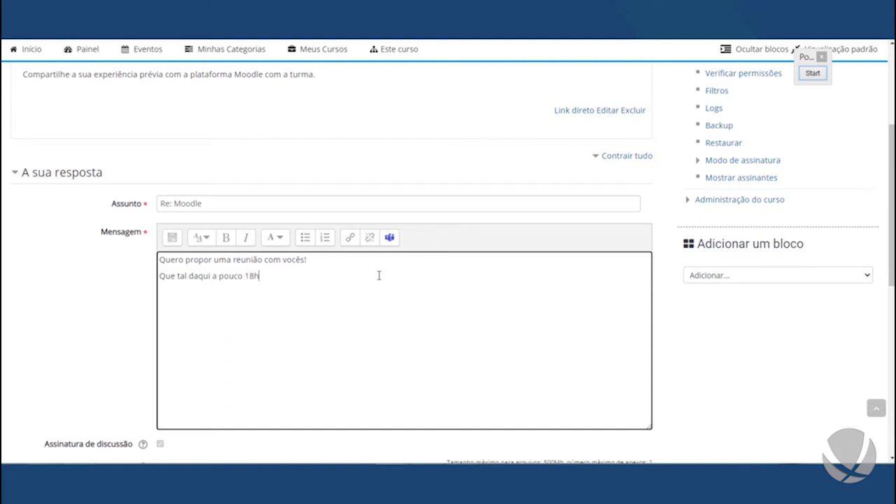
text(?)
Step: Open the Teams meeting creator from the message editor and sign in with the already connected institutional Microsoft account
click(390, 239)
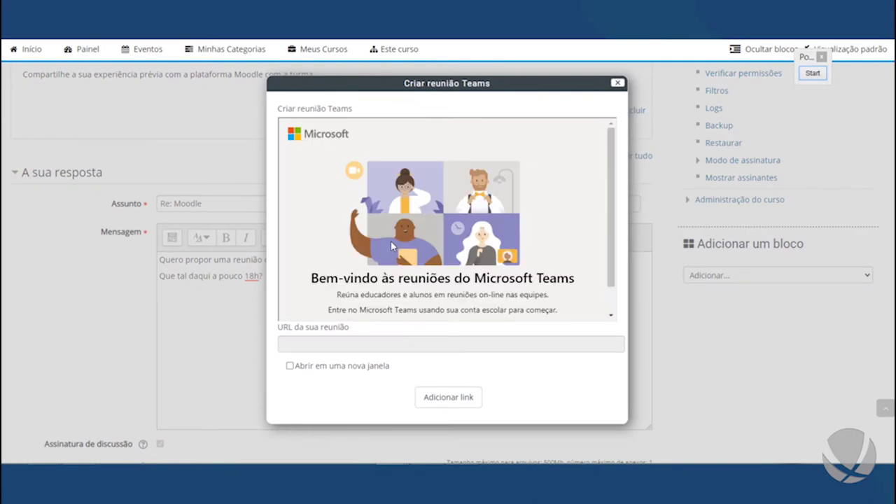
scroll(399, 243, down, 1)
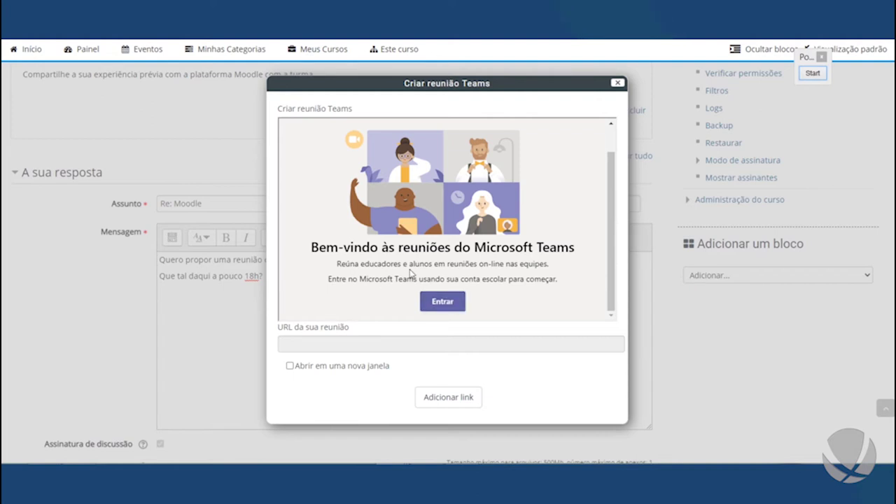
click(438, 306)
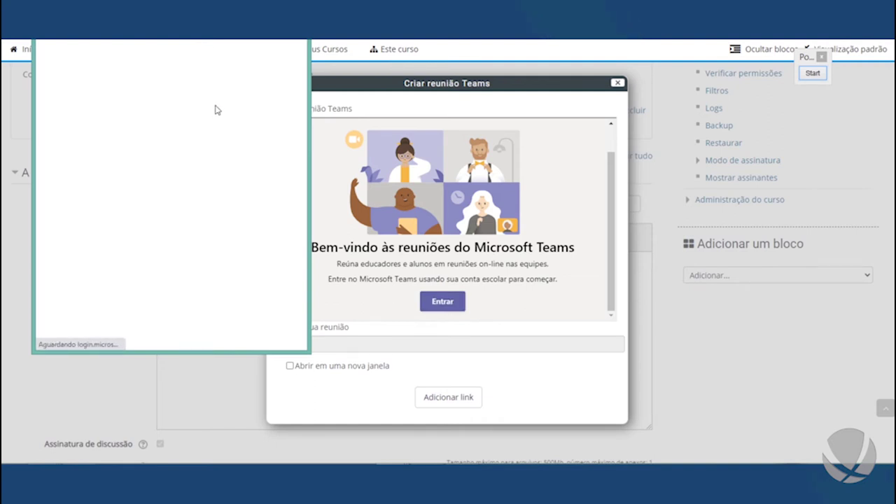
drag(135, 47, 199, 48)
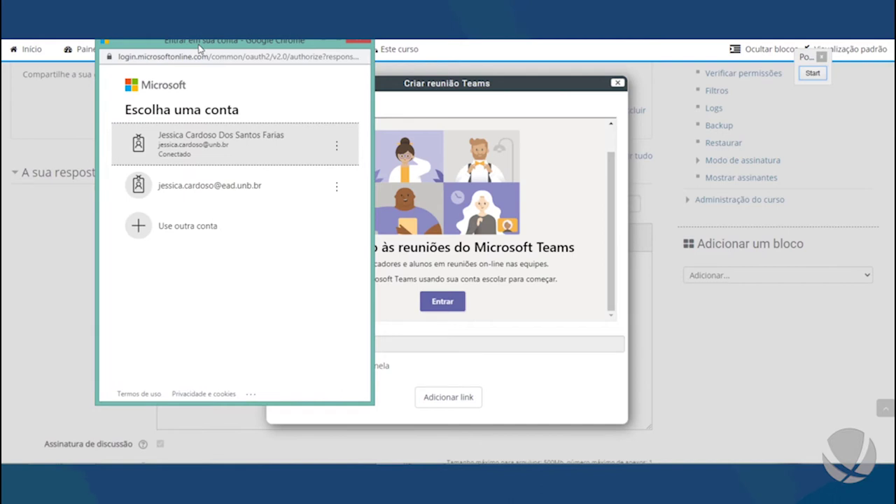
click(257, 161)
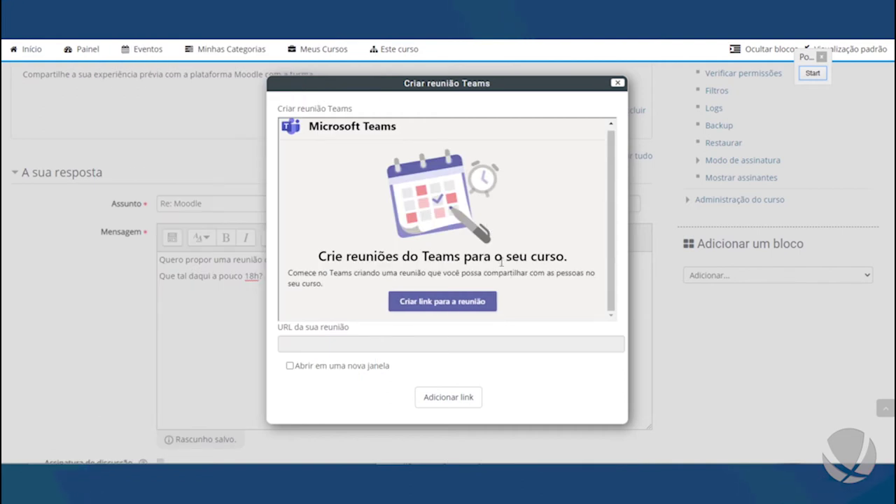
Step: Start a new Teams meeting link and title the meeting "Debate sobre a função do Teams no Moodle"
click(394, 308)
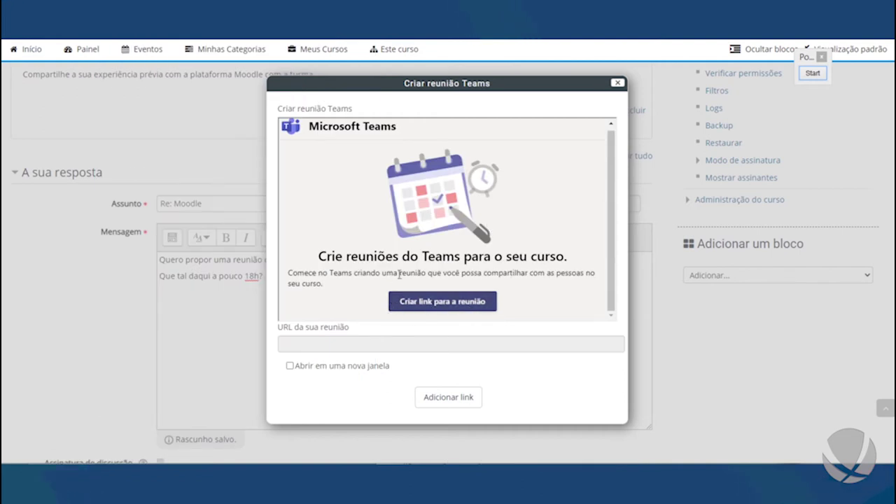
click(443, 308)
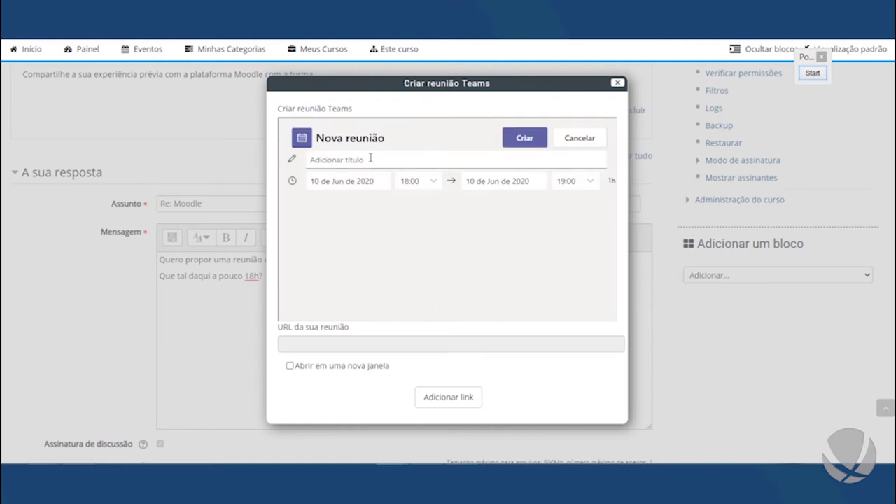
click(370, 158)
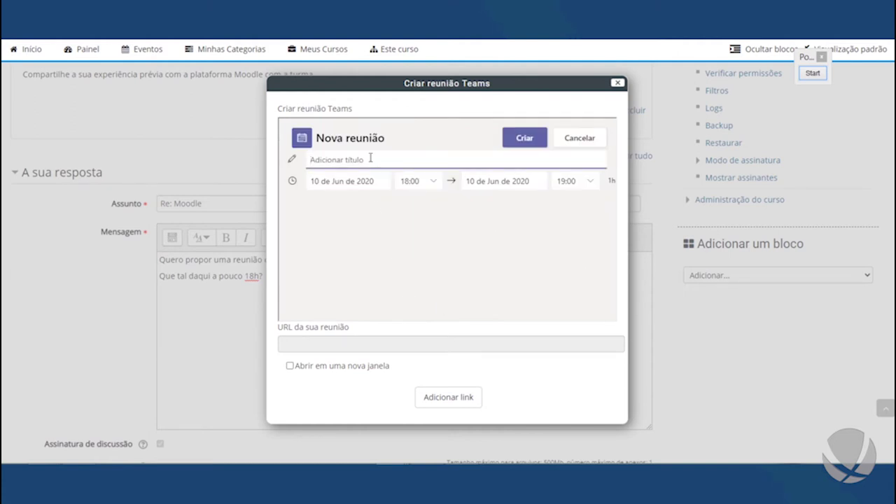
text(D)
key(BackSpace)
text(Debate sobre a função d)
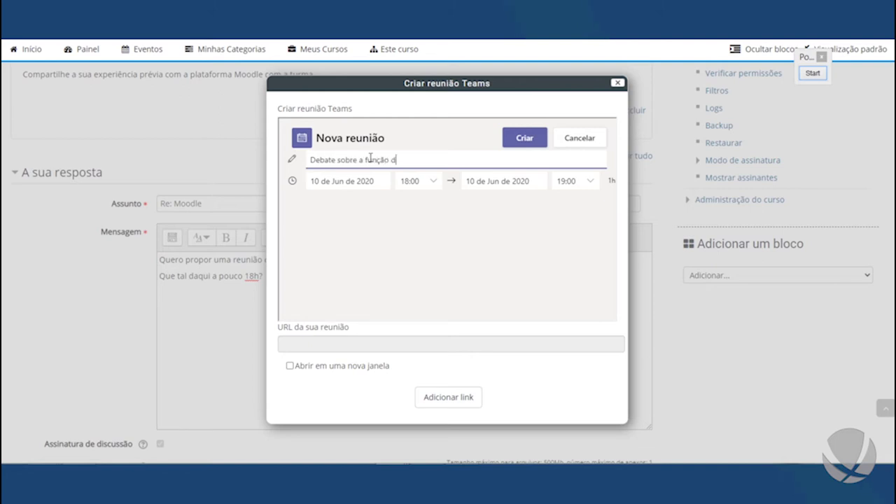
text(o Teams no Moodle)
Step: Set the meeting's start to 10 June 2020 at 18:00
click(369, 185)
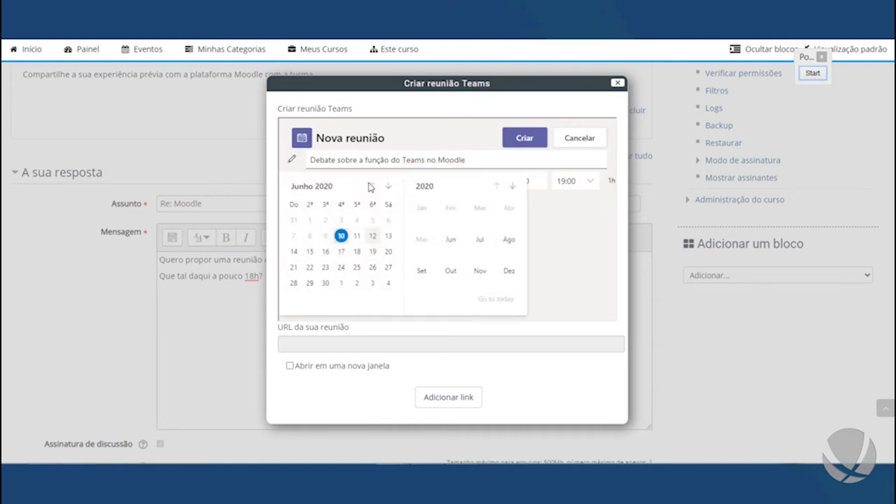
click(342, 238)
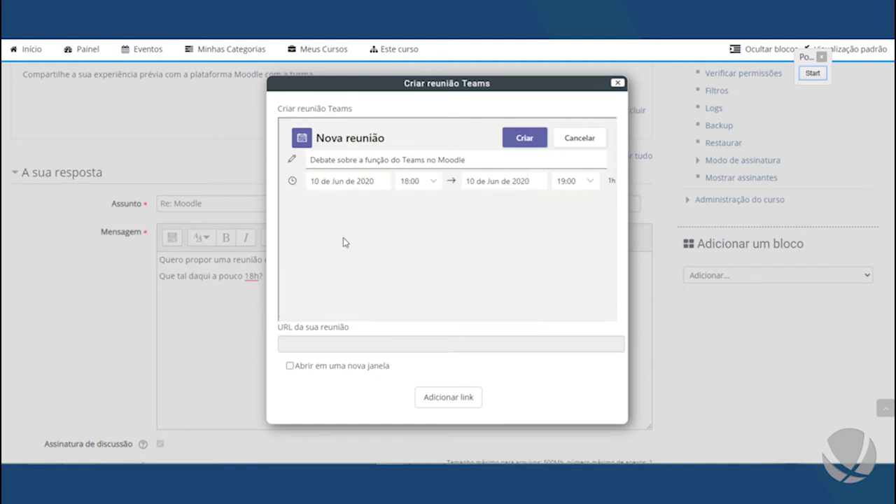
click(424, 186)
click(409, 216)
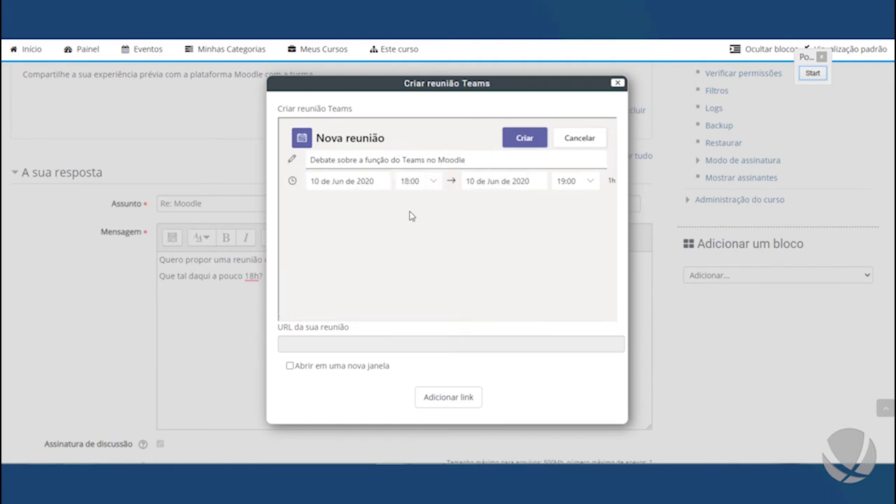
Step: Create the meeting and insert its link into the reply, set to open in a new window
click(523, 151)
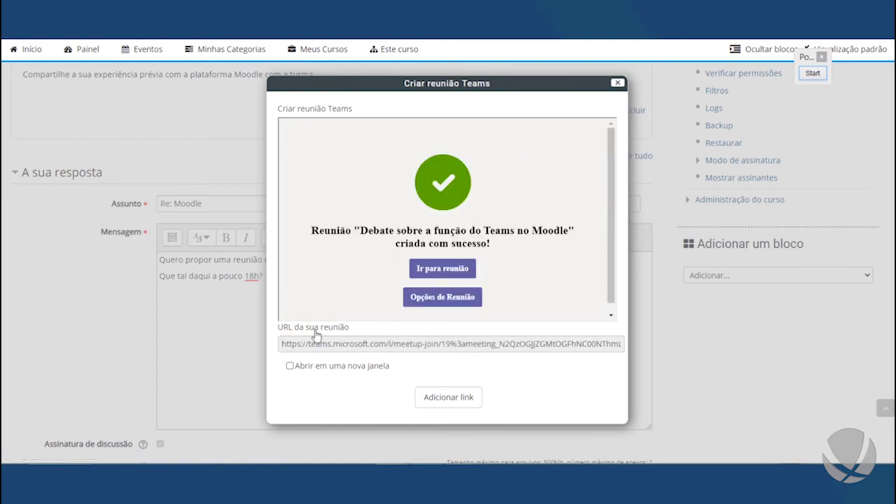
click(323, 371)
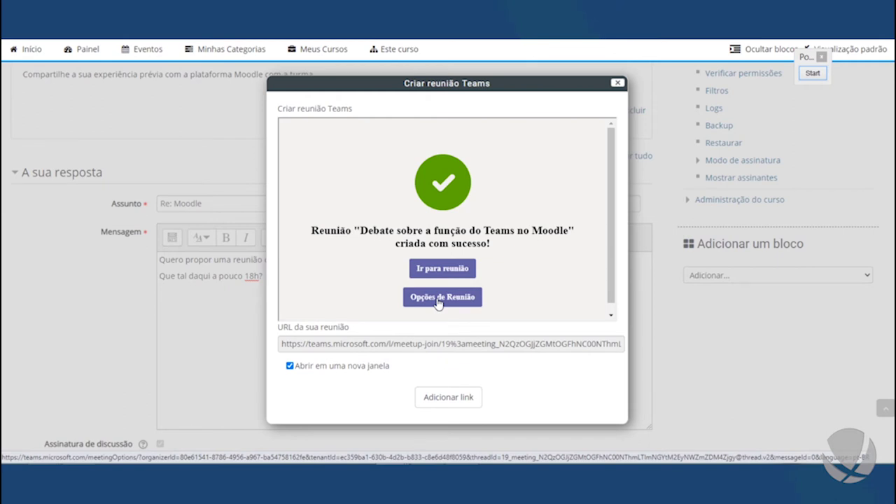
click(448, 397)
Step: Add the closing line "Um abraço!" below the meeting link and post the reply to the forum
click(337, 351)
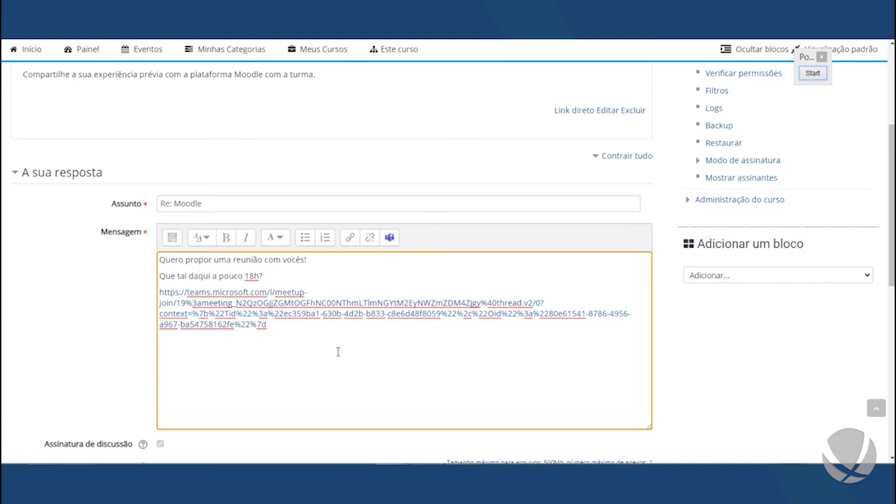
text(Um abraço!)
scroll(387, 329, down, 6)
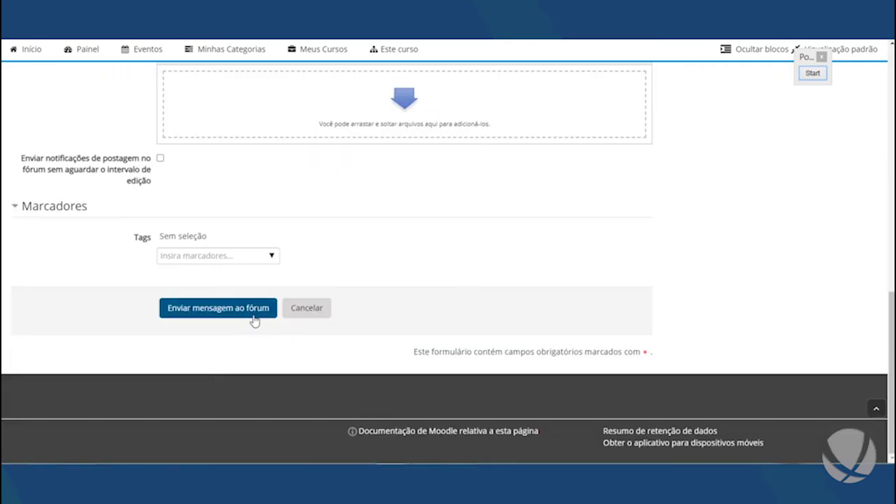
click(254, 320)
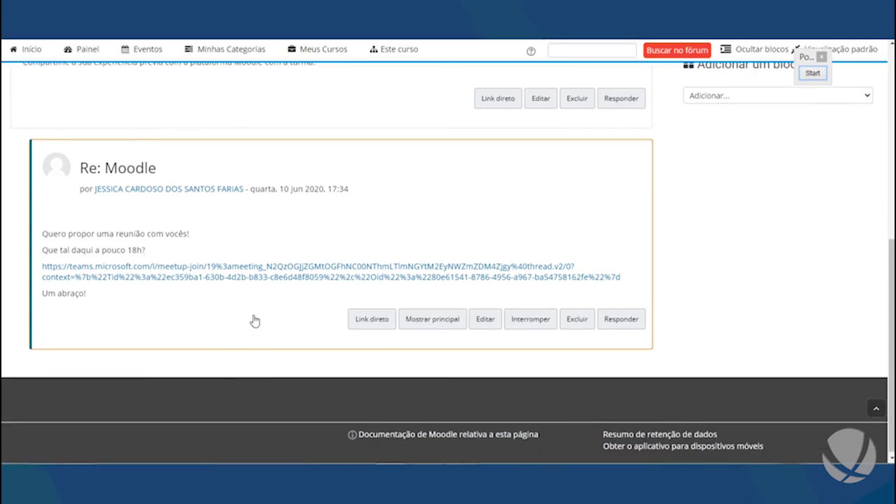
Step: Open the meeting link in the posted reply and join the Teams meeting on the web, declining the desktop app
scroll(324, 240, up, 2)
scroll(340, 242, down, 1)
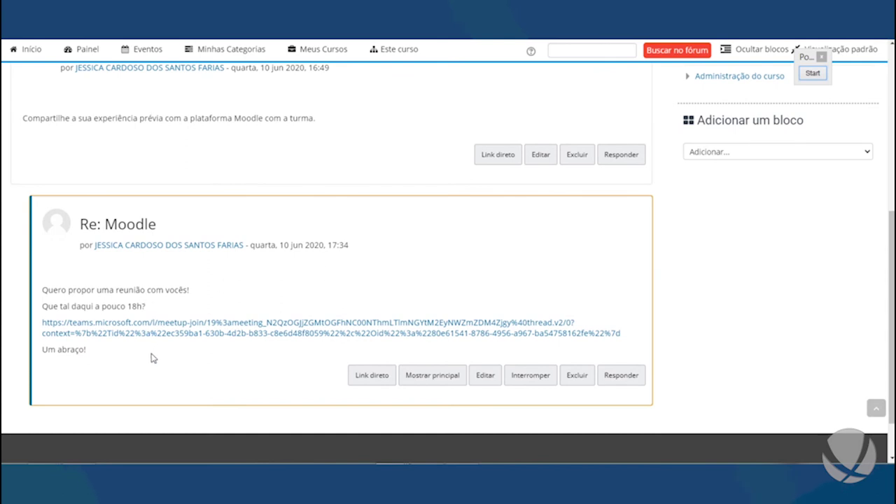
click(237, 334)
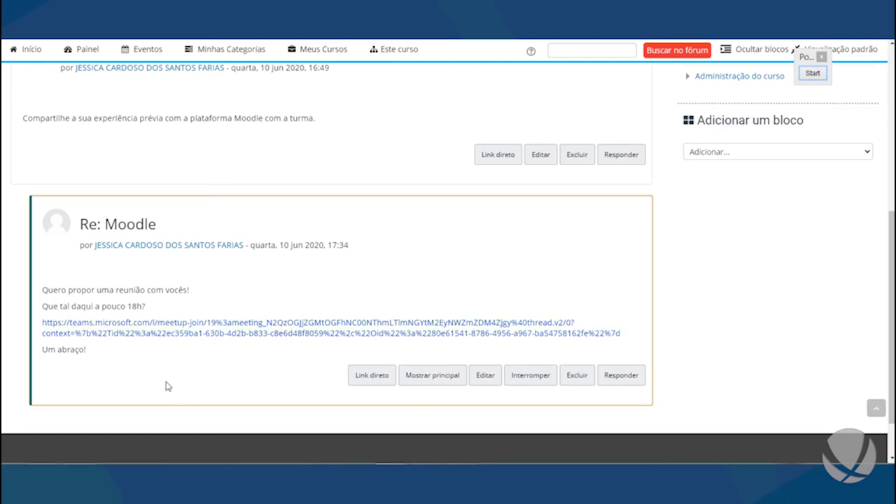
click(261, 339)
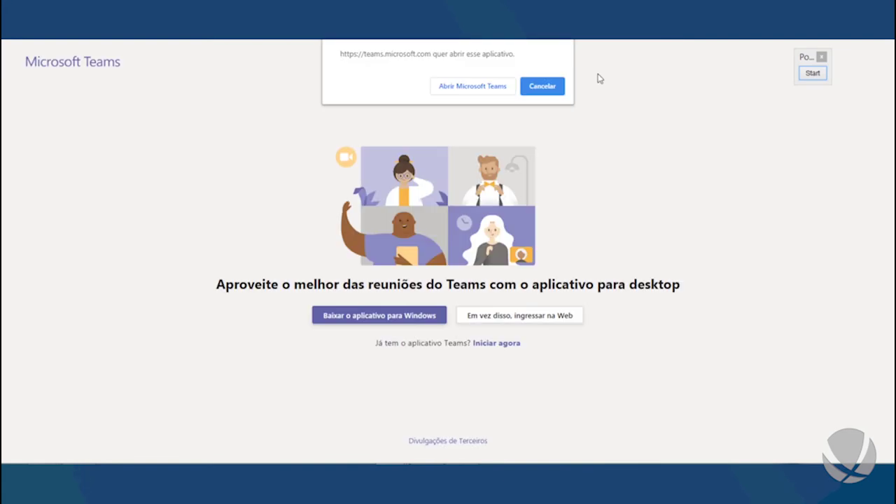
click(540, 88)
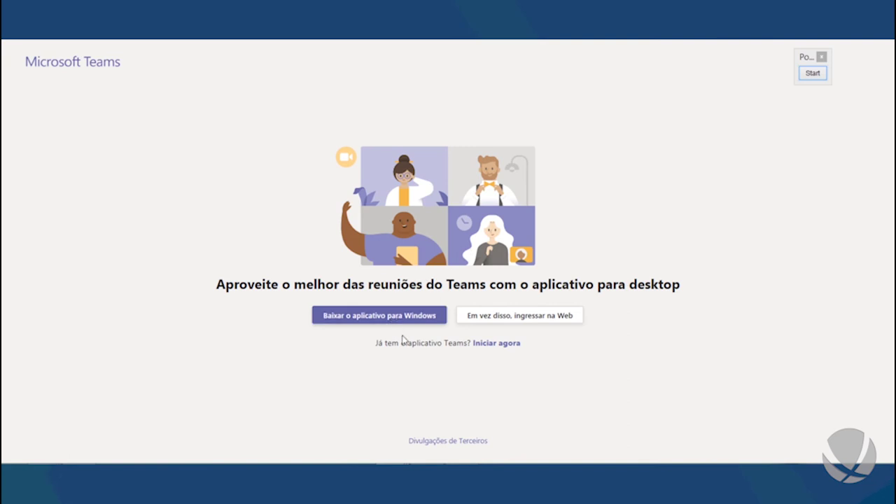
click(525, 316)
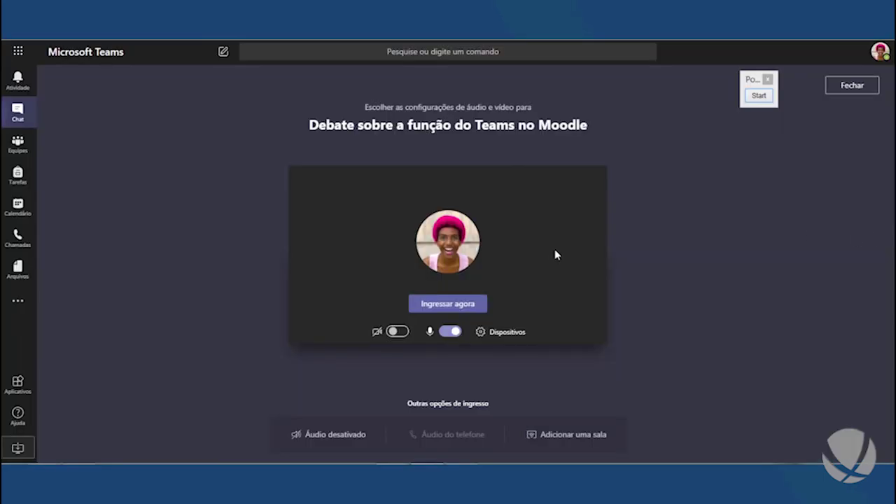
click(446, 308)
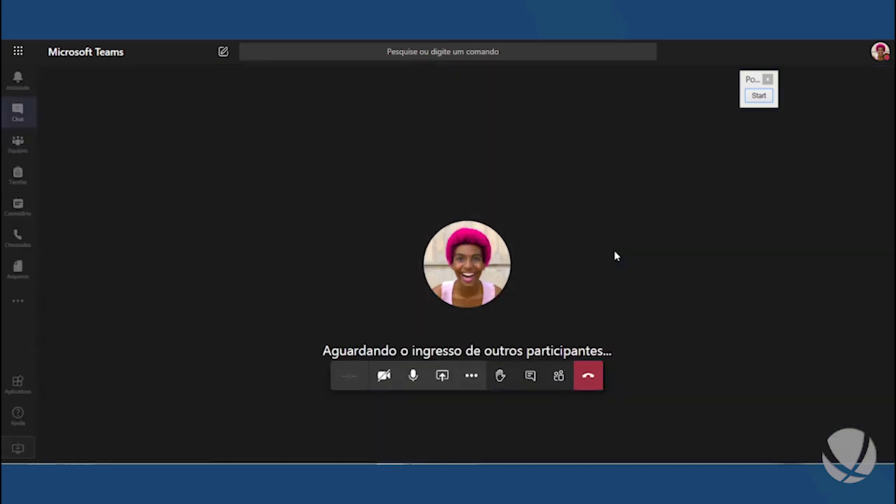
Step: Show the meeting's people list and change the other person's role from presenter to participant, confirming the change
click(558, 376)
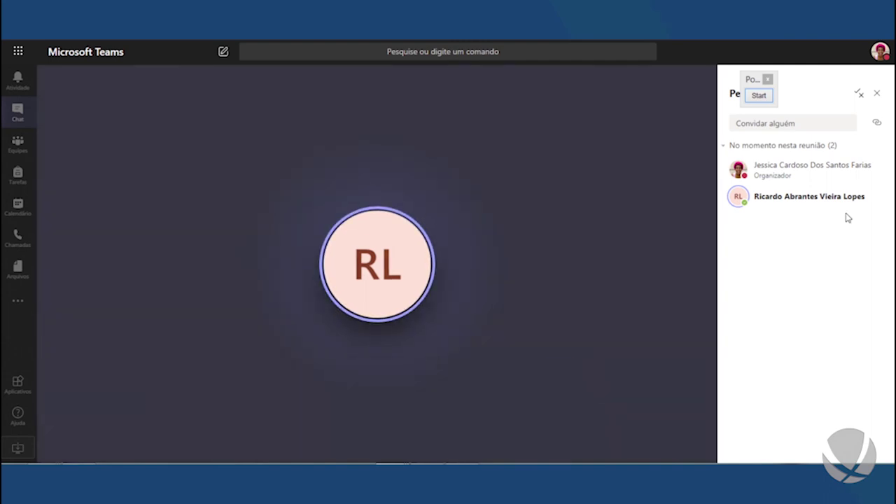
click(877, 200)
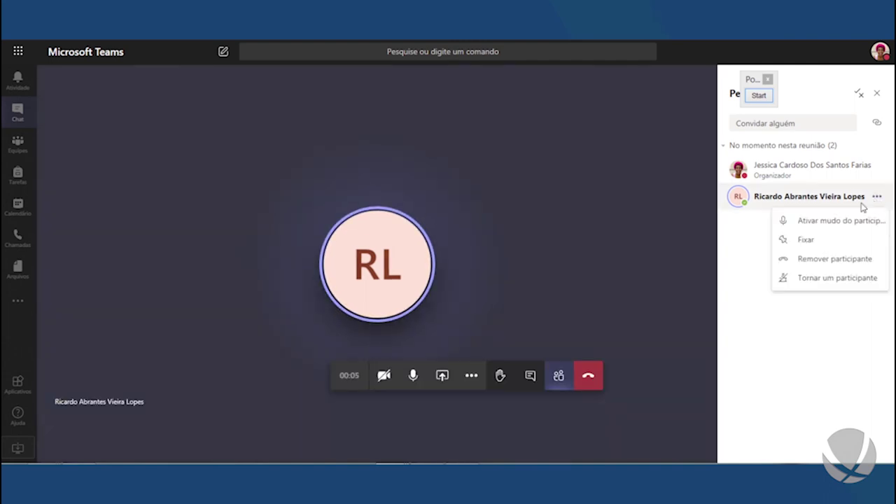
click(831, 278)
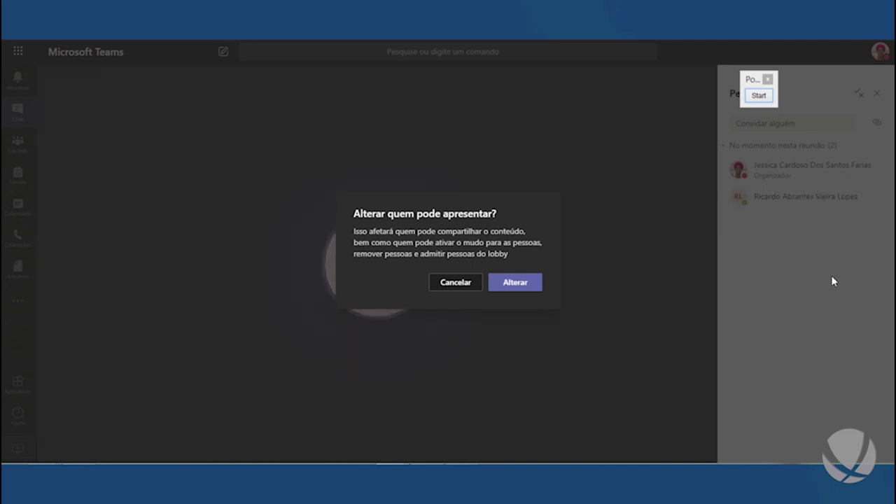
click(528, 283)
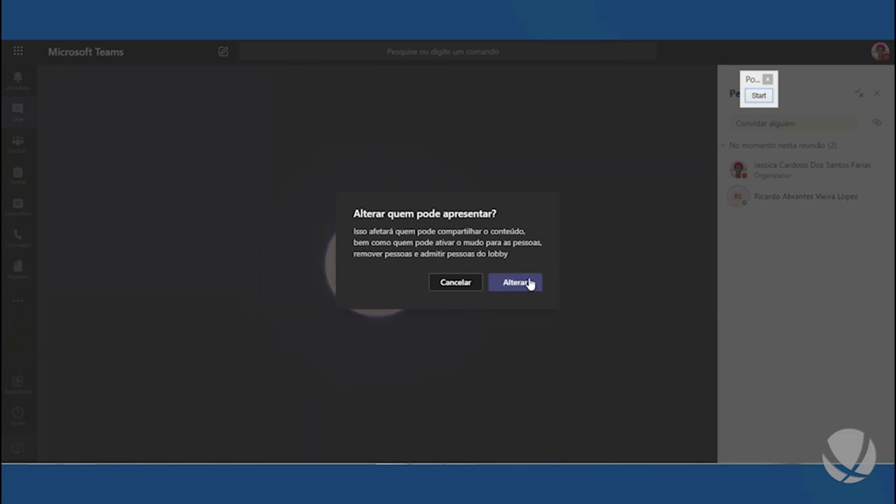